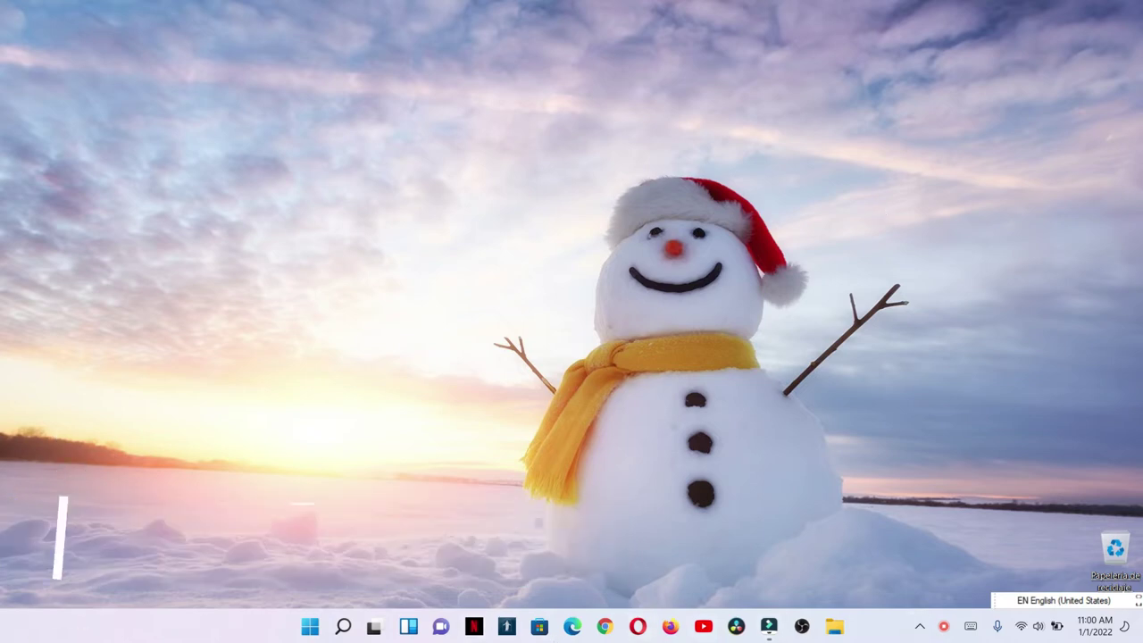
Step: Open the router's configuration page at 192.168.8.1 in Chrome
left_click(605, 628)
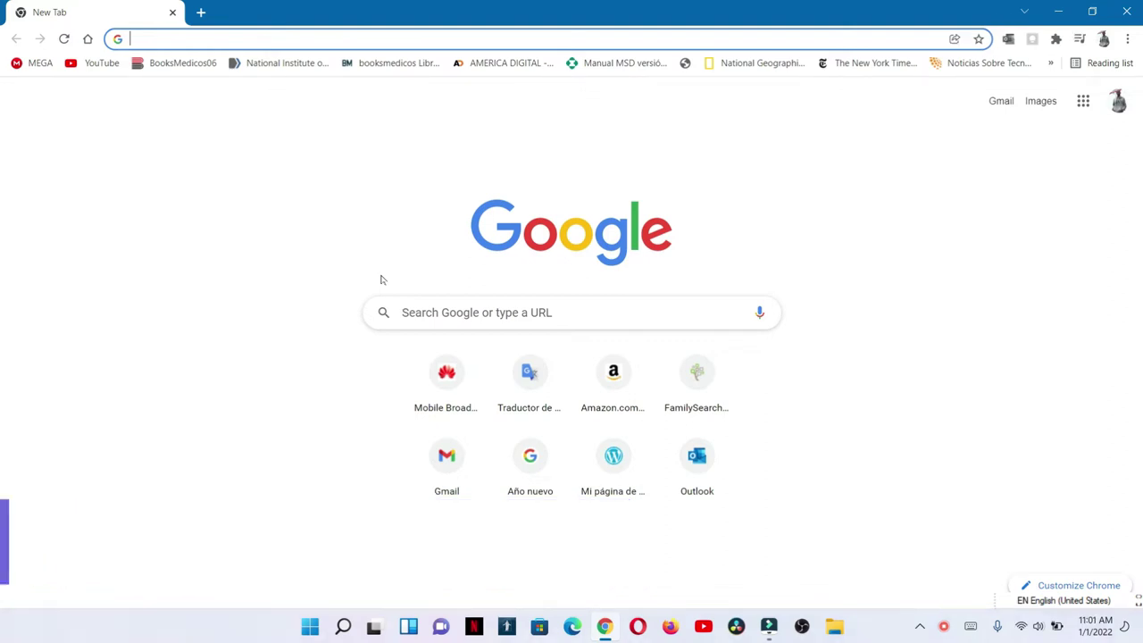
type("192.168.8.1")
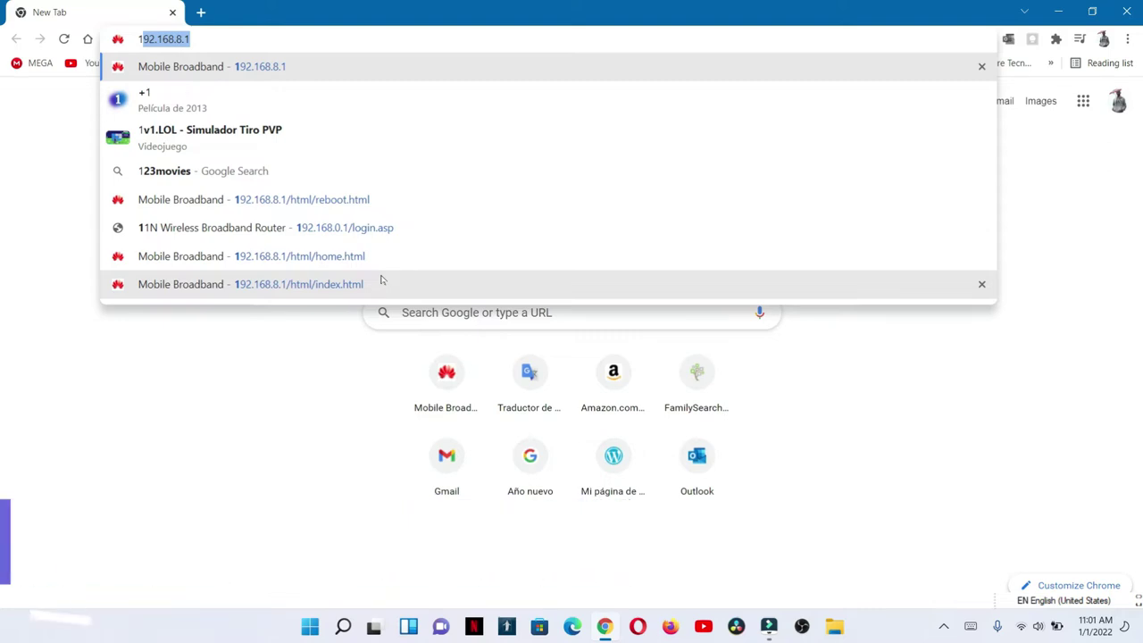
left_click(380, 282)
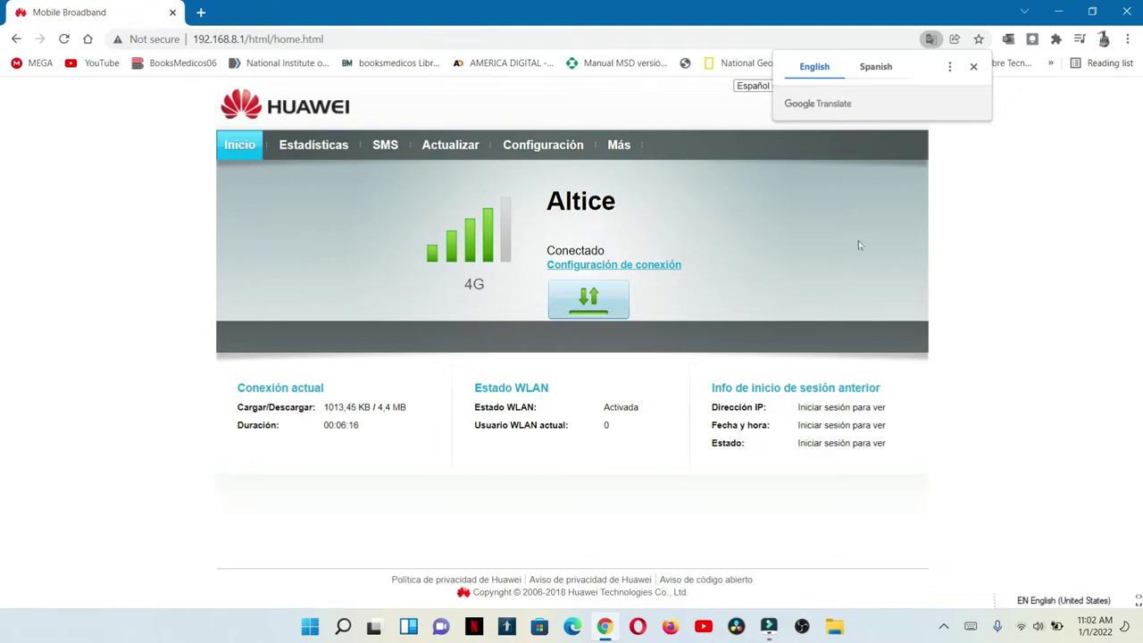
Step: Open the connection settings and log in with the saved admin username and its stored account password
left_click(670, 266)
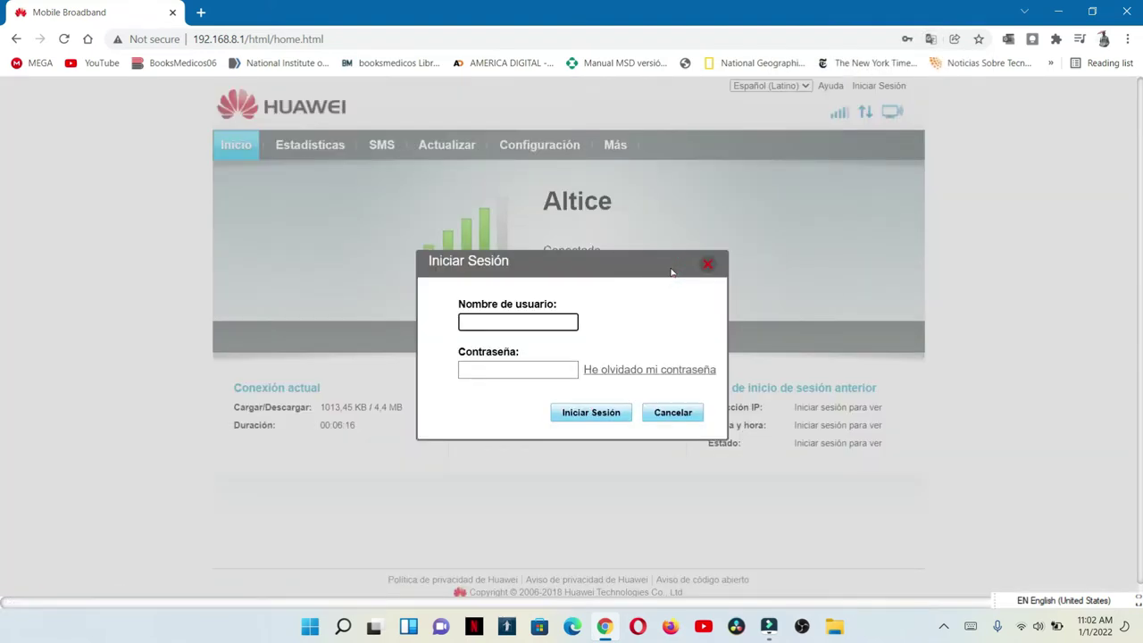
left_click(518, 321)
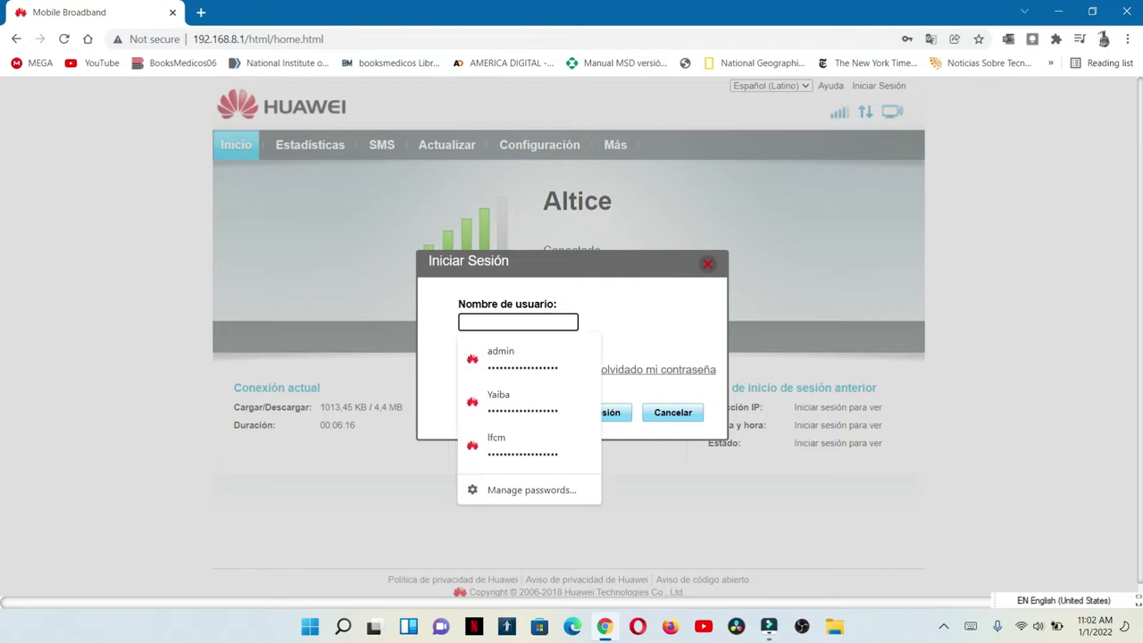
key("Down")
key("Return")
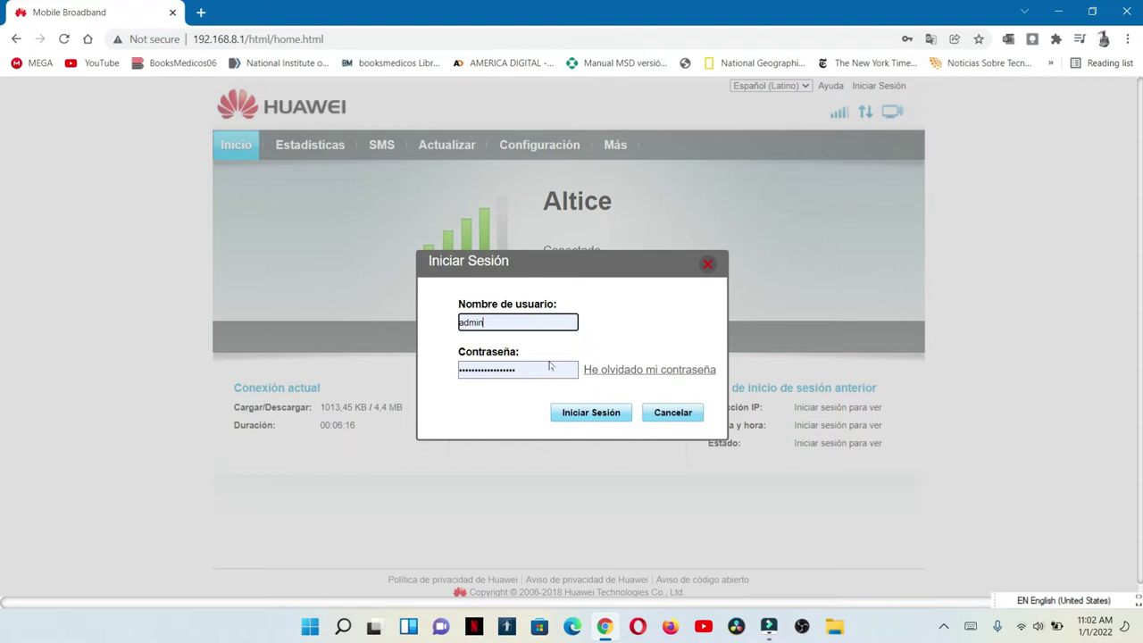
left_click(593, 414)
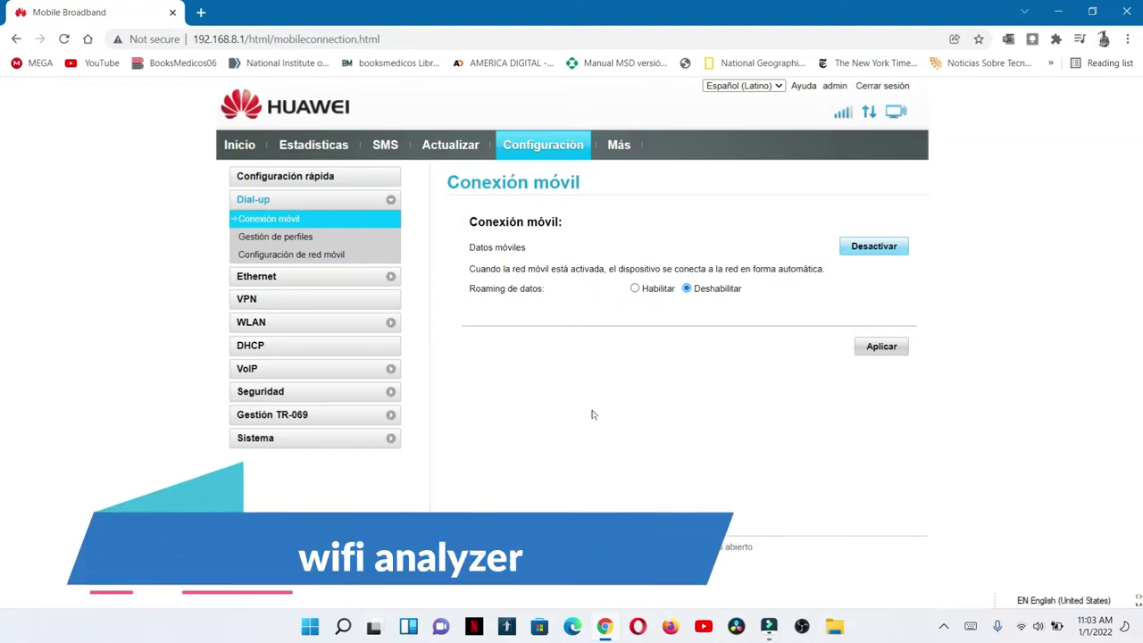
Step: Minimize the browser and launch the WiFi Analyzer app
left_click(1057, 11)
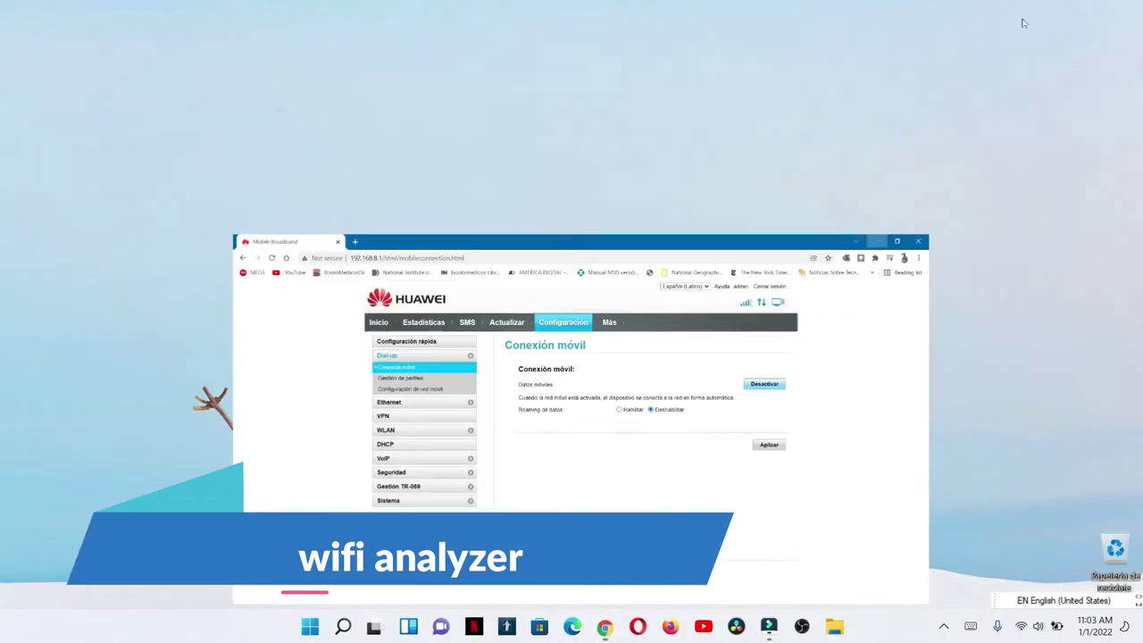
left_click(347, 626)
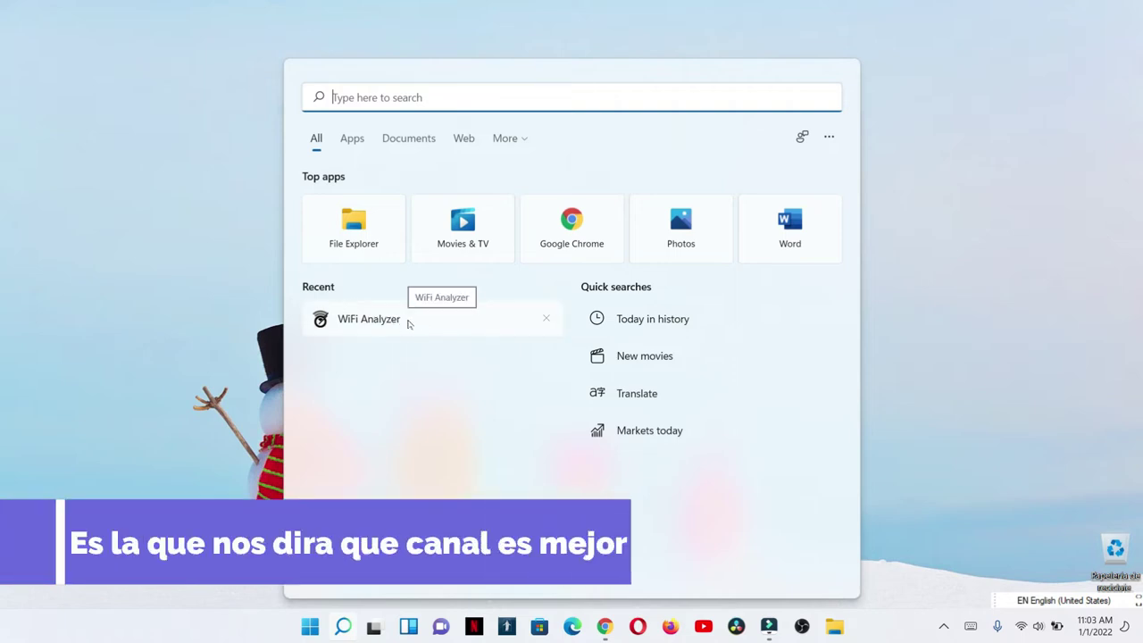
left_click(408, 324)
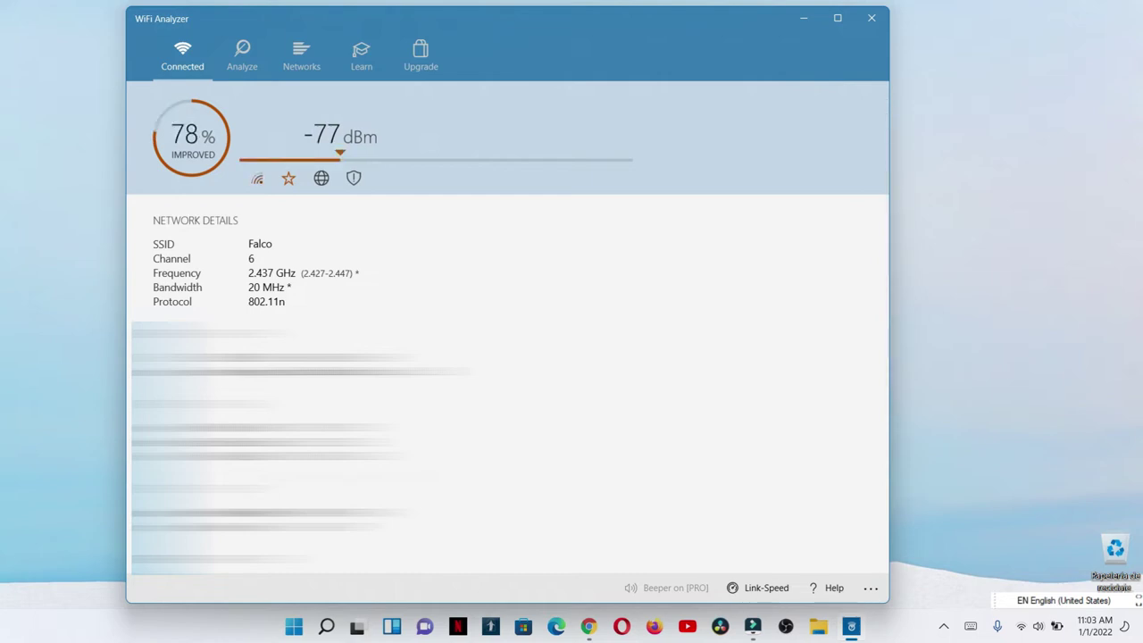
Step: Examine the 2.4 GHz channel analysis, including the recommended channel and the full list of channel ratings
left_click(253, 79)
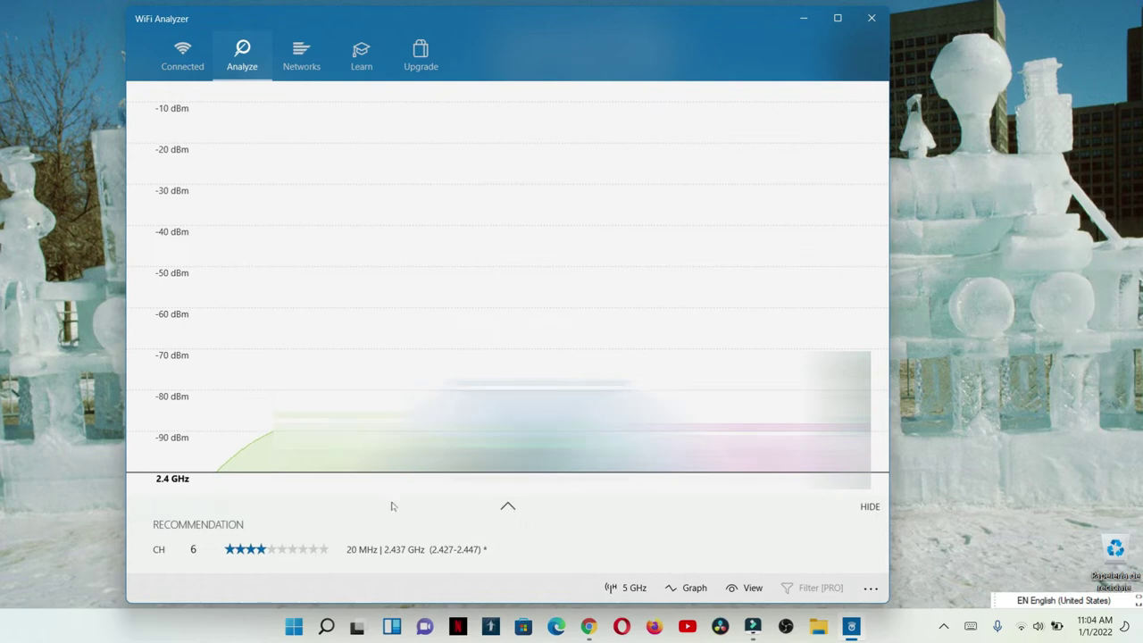
left_click(507, 506)
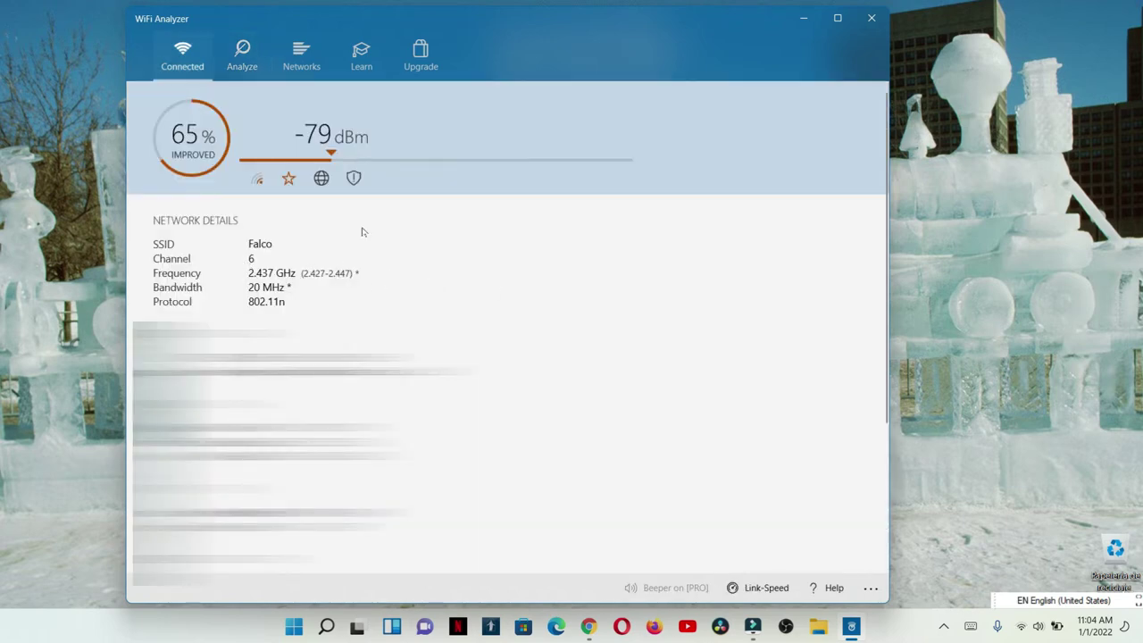
left_click(251, 64)
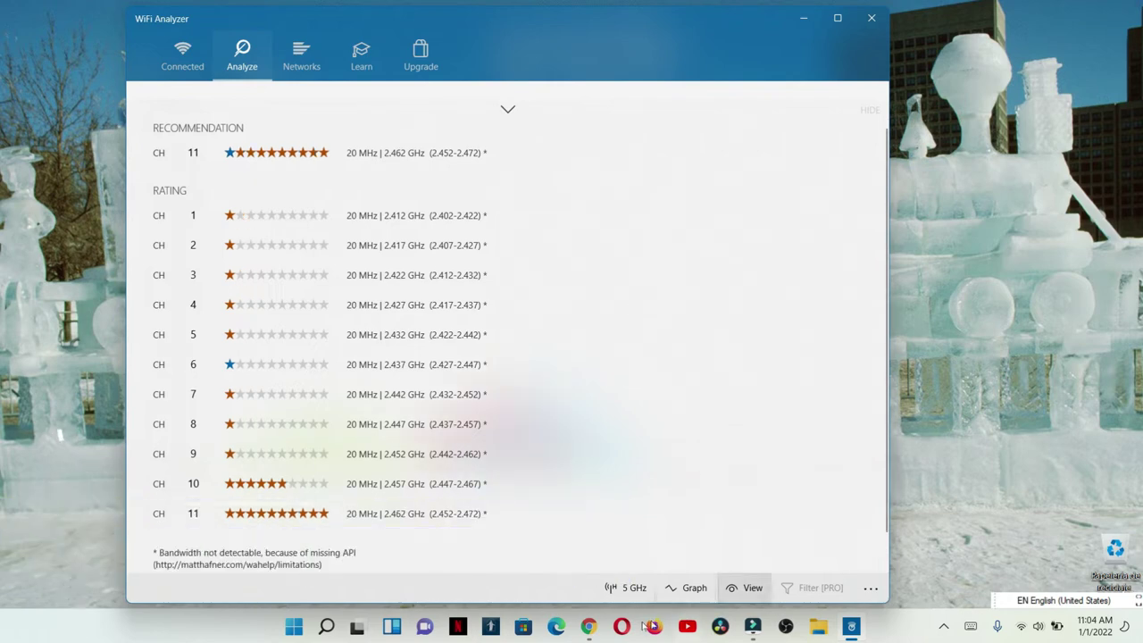
Step: Switch to Chrome and select channel 11 in the router's advanced WLAN configuration
left_click(590, 627)
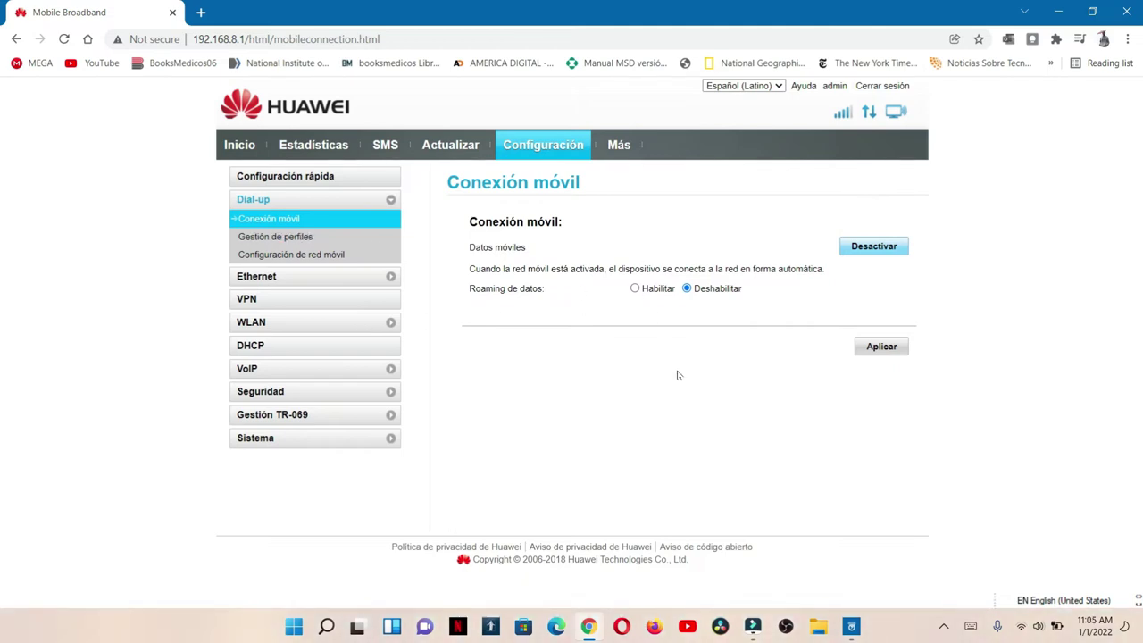
left_click(362, 326)
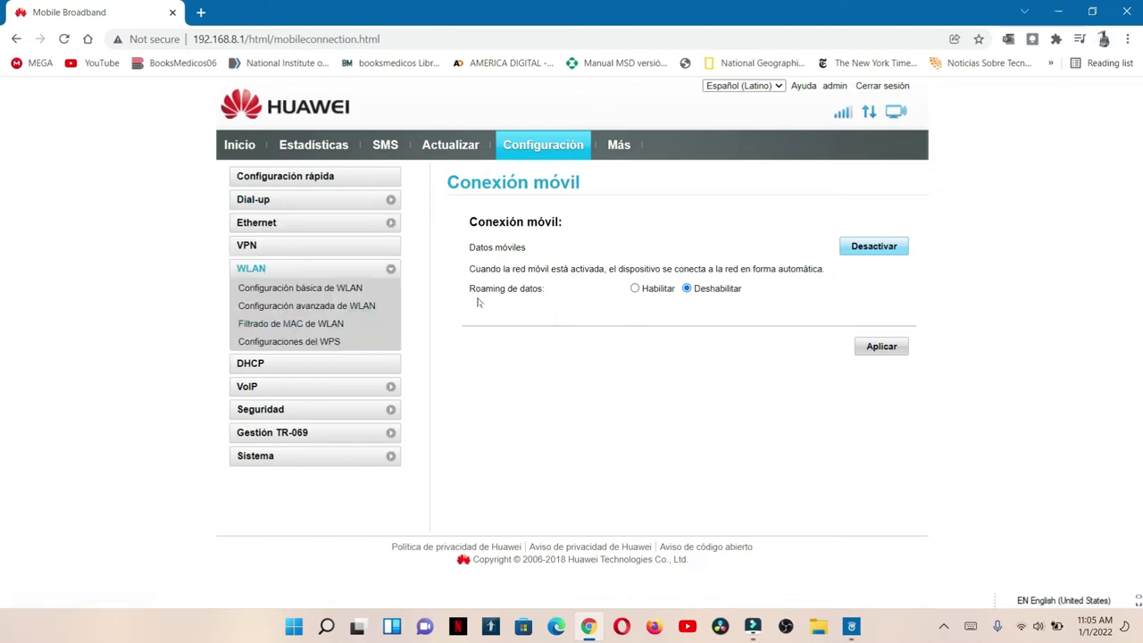
left_click(369, 308)
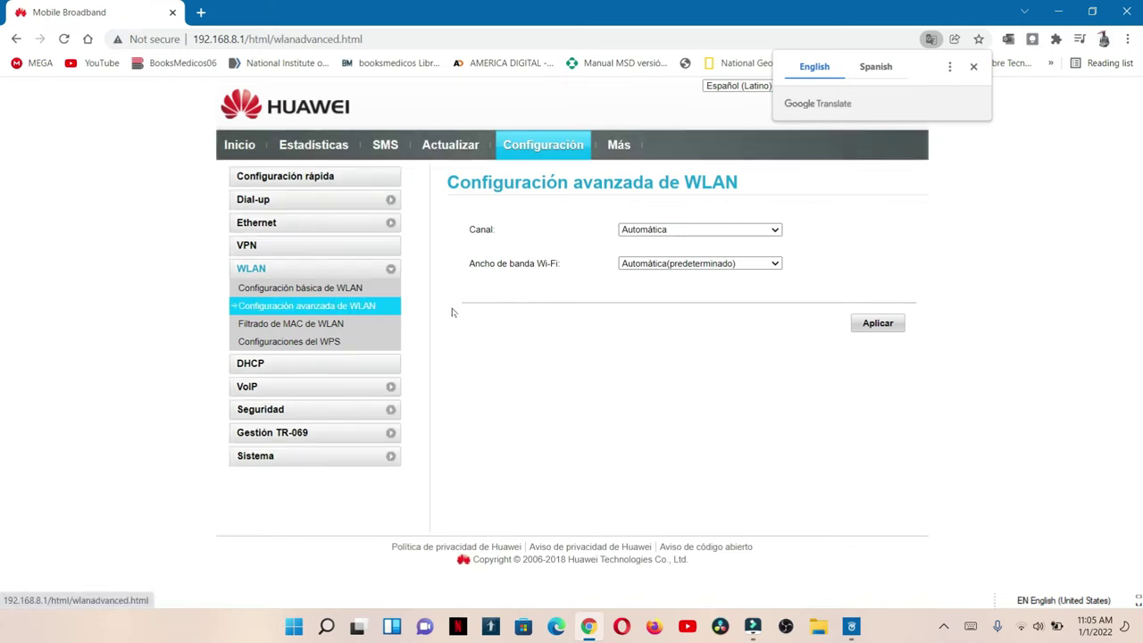
left_click(720, 234)
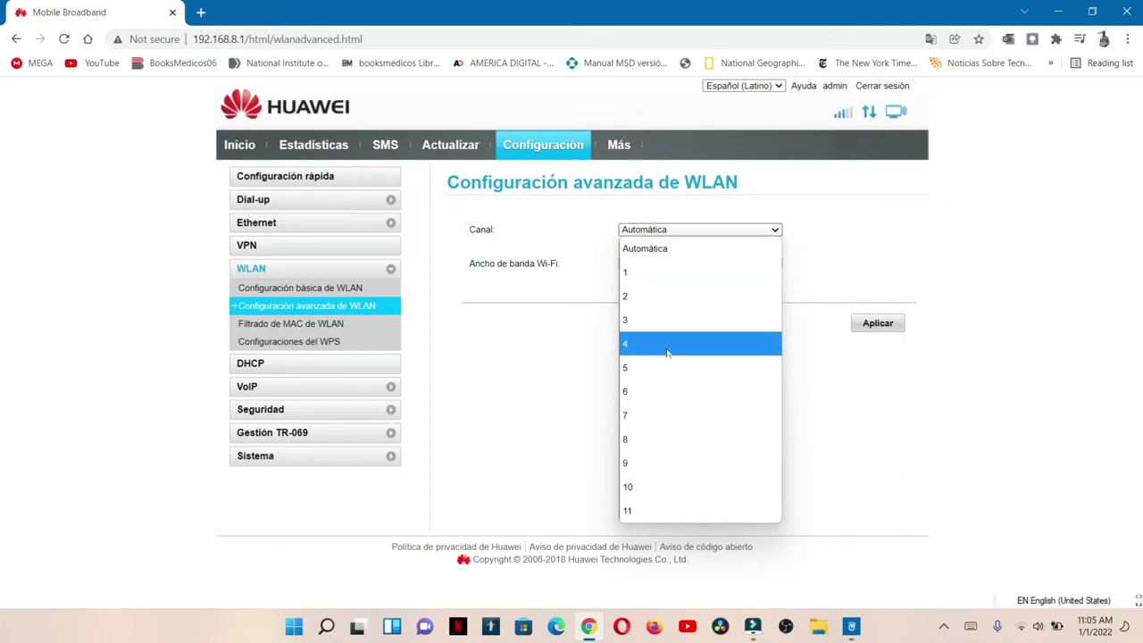
left_click(681, 506)
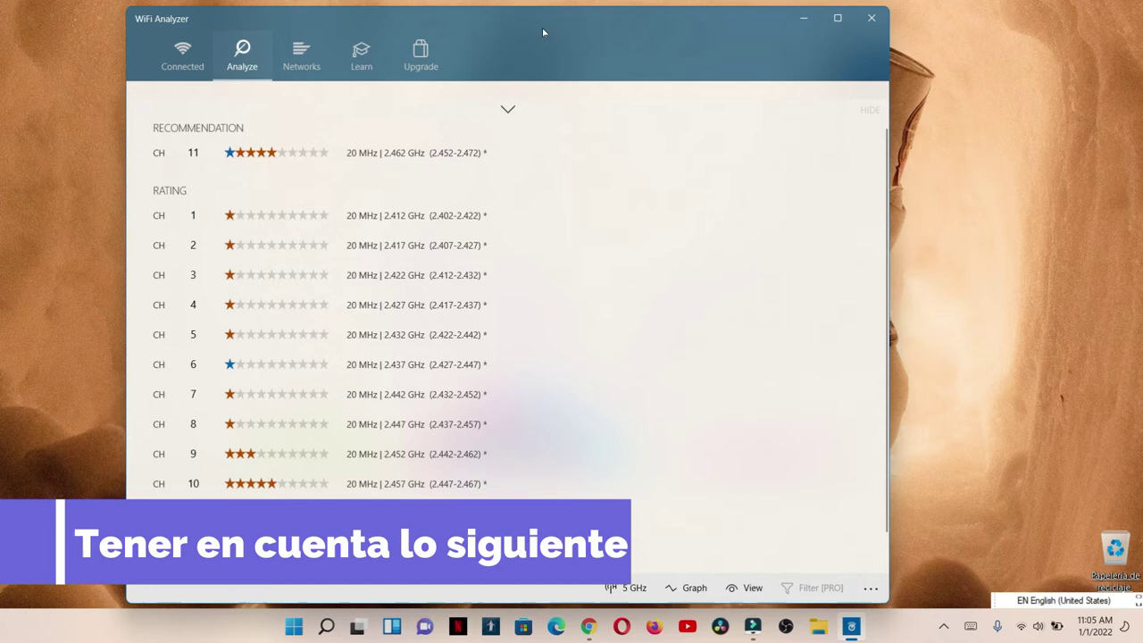
left_click_drag(542, 28, 577, 31)
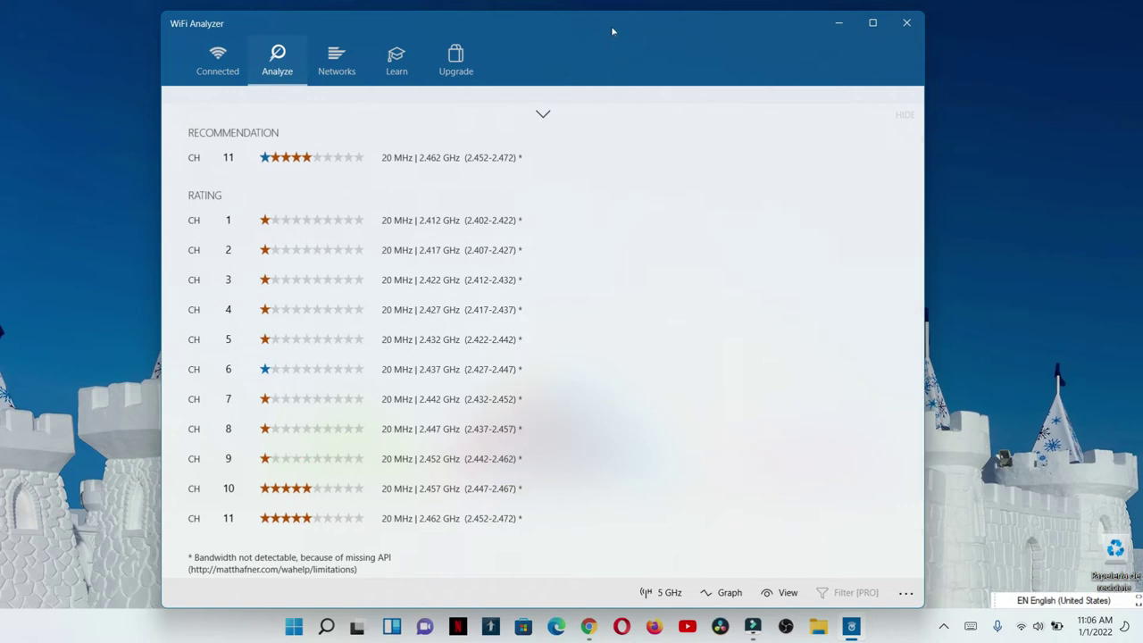
left_click_drag(612, 30, 577, 36)
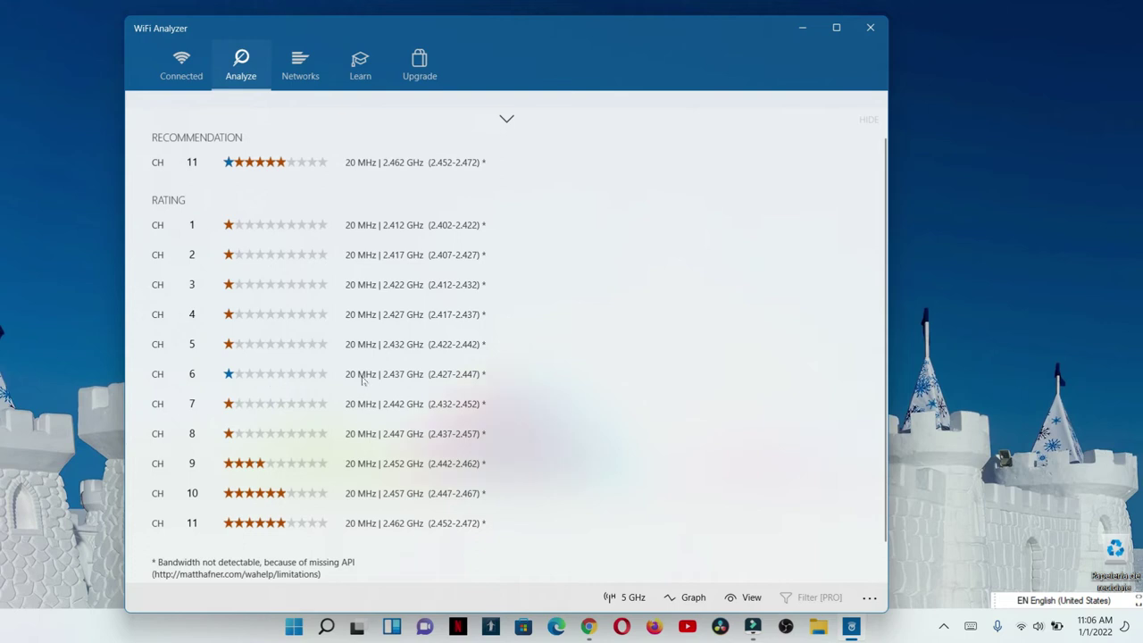
Step: Return to the router page in Chrome and apply the advanced WLAN settings with channel 11
left_click(591, 631)
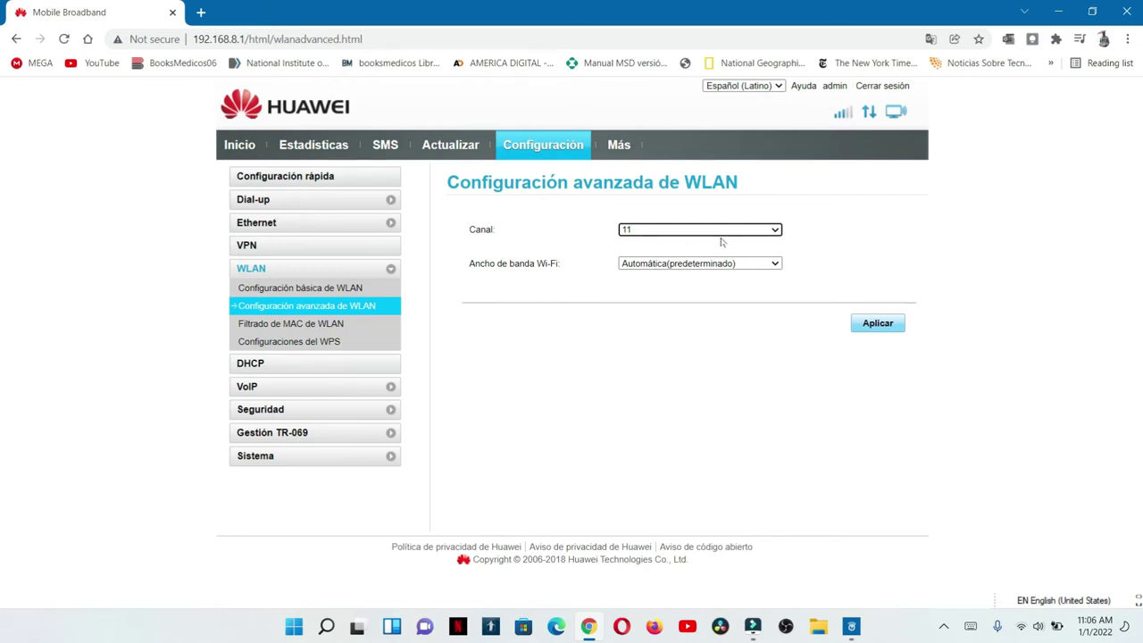
left_click(887, 329)
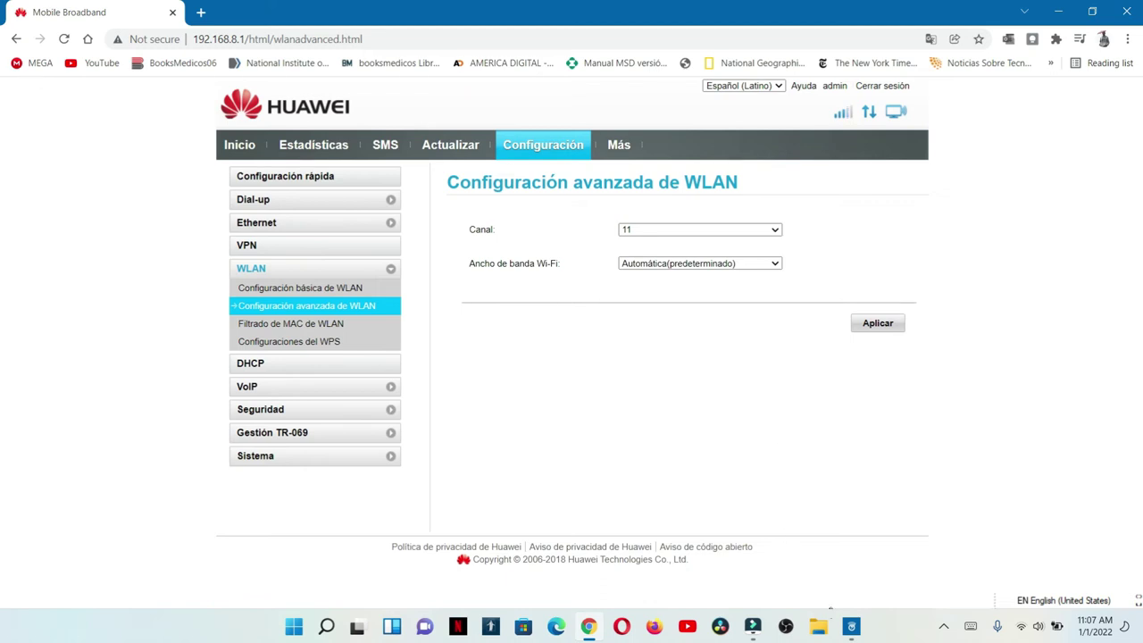
Step: Check the updated channel ratings in WiFi Analyzer, then minimize it to get back to the router page
left_click(848, 627)
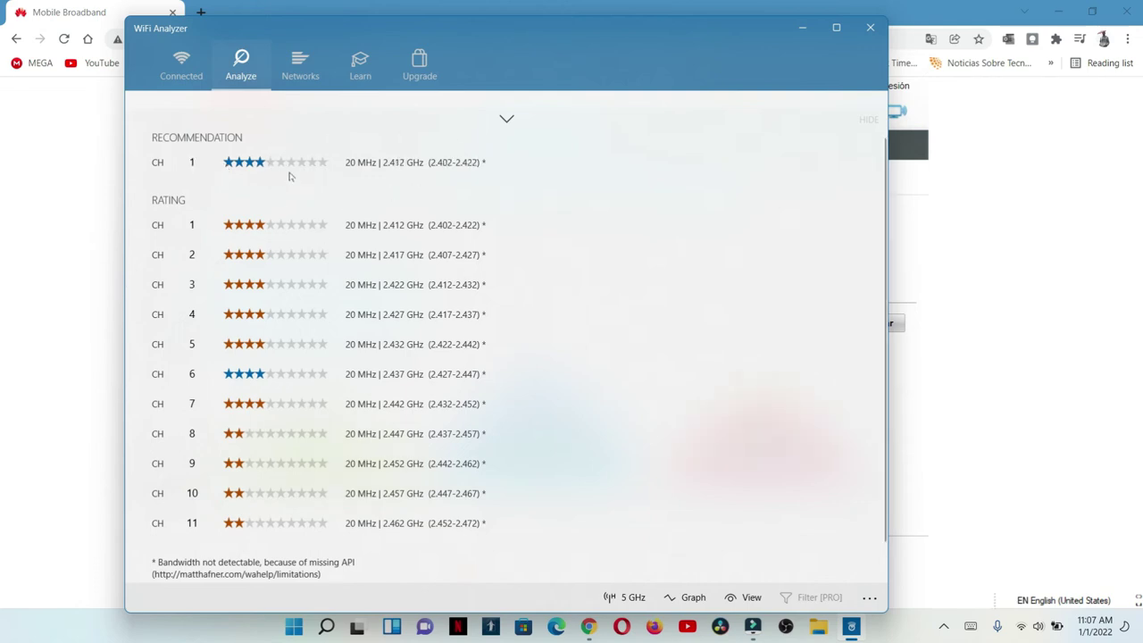
left_click(802, 37)
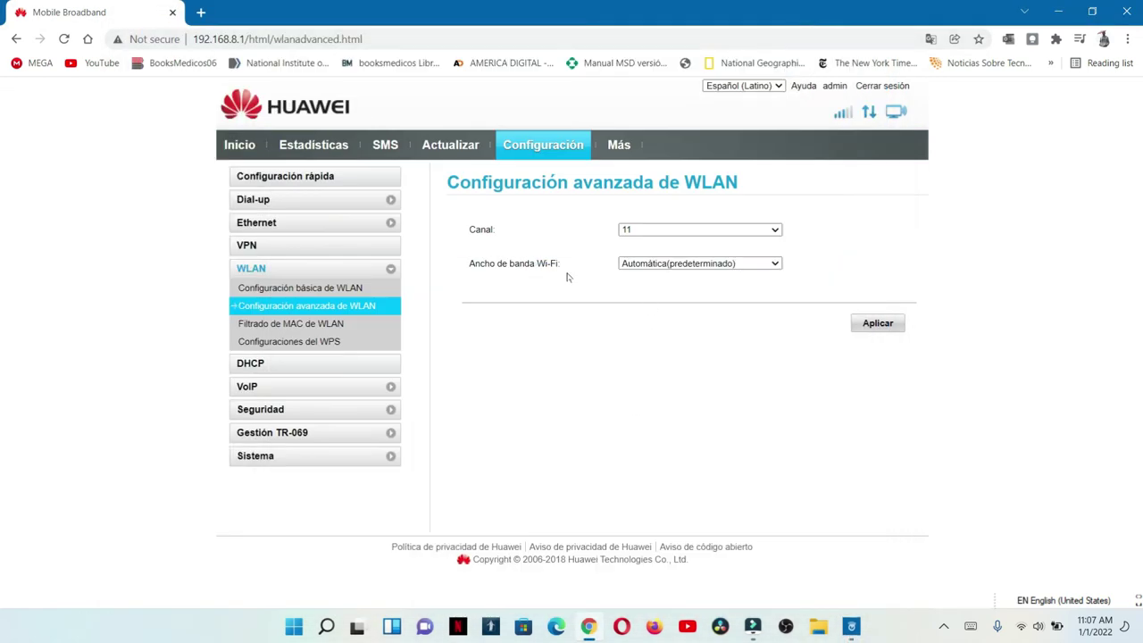
left_click(676, 235)
left_click(874, 228)
left_click(1059, 12)
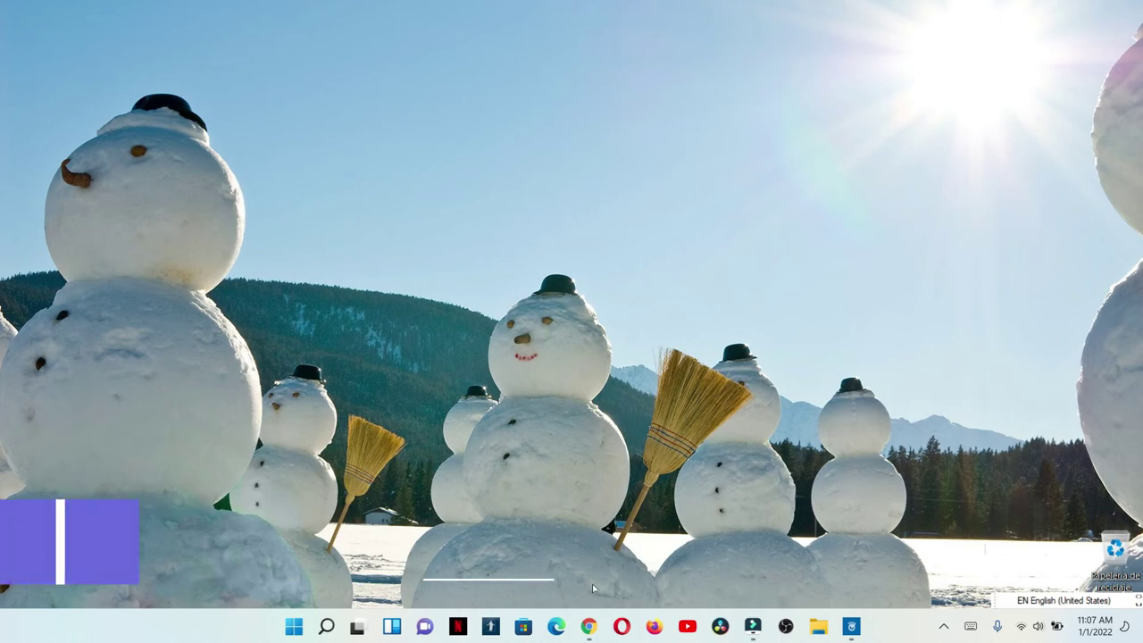
left_click(593, 628)
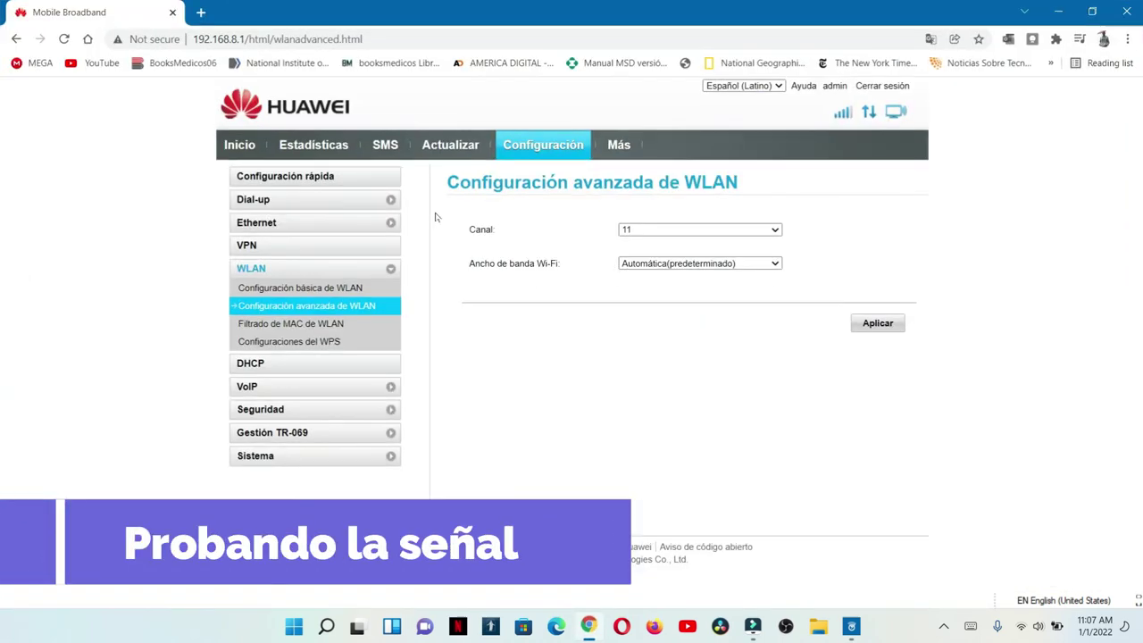
Step: Load YouTube in a new tab to test the Wi-Fi connection, then close that tab
left_click(206, 10)
type("y")
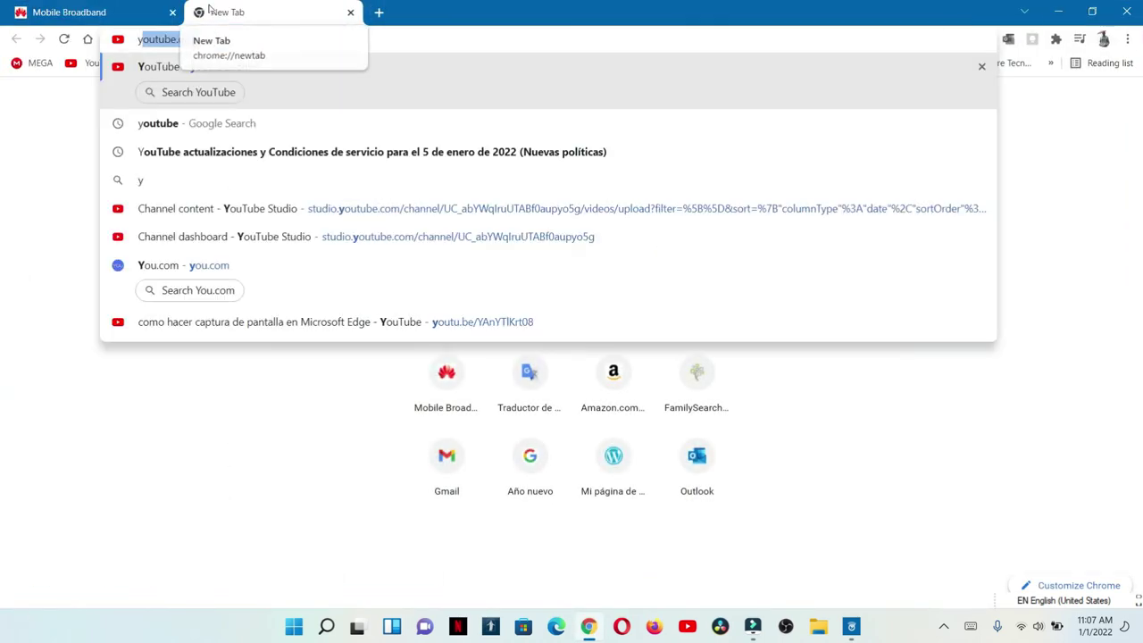
key("Return")
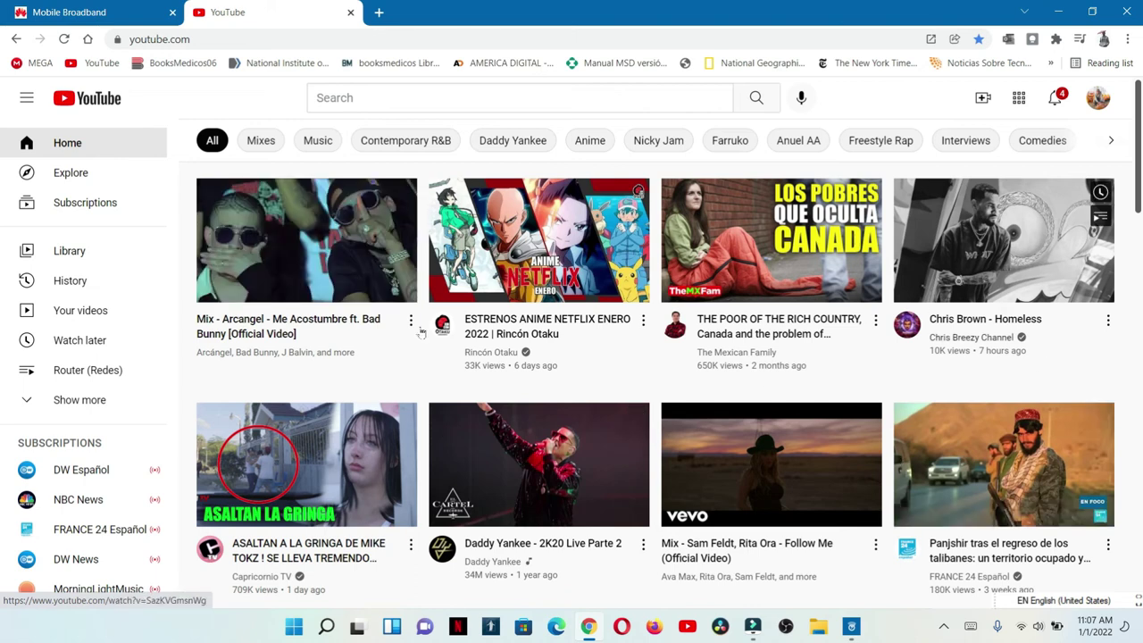
left_click(350, 11)
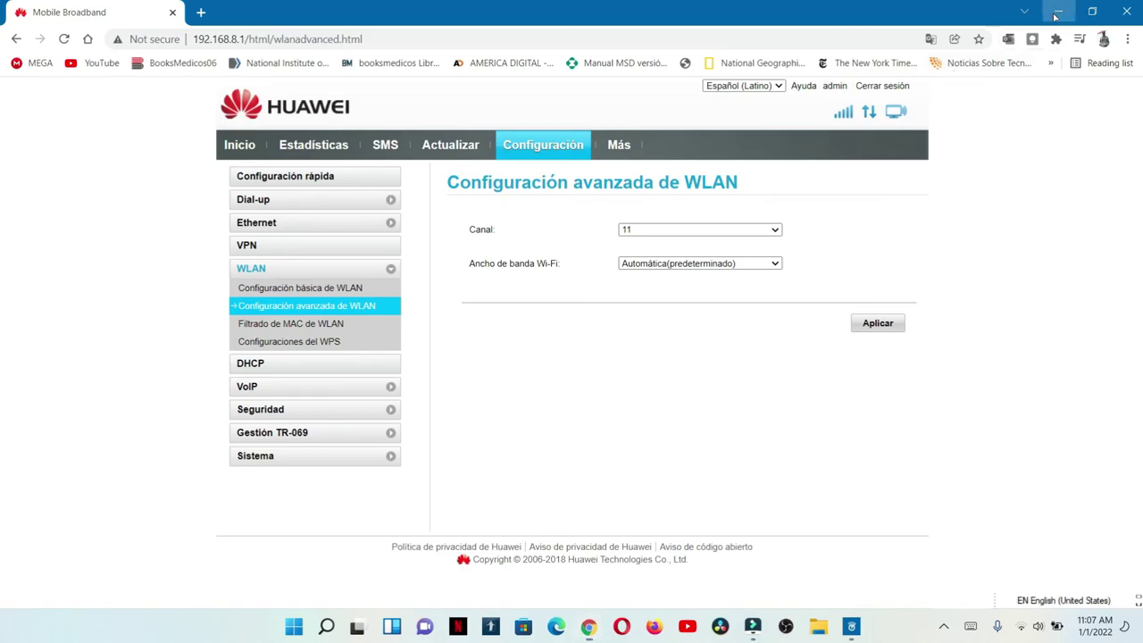
Step: Minimize the browser, review the channel recommendation in WiFi Analyzer again, and minimize the analyzer
left_click(1057, 14)
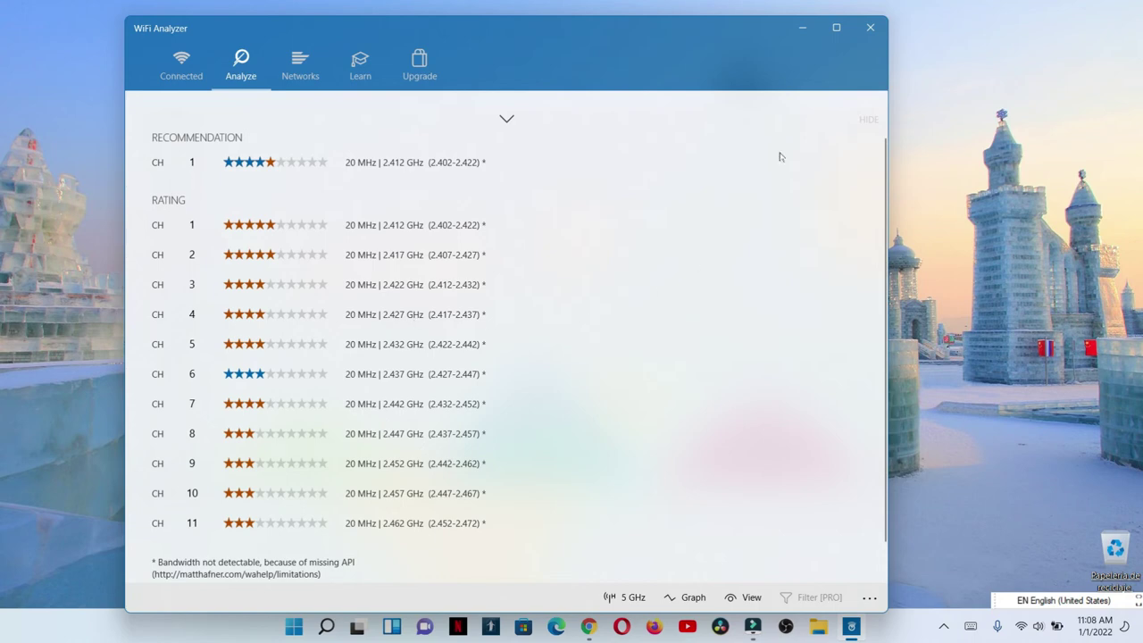
left_click(803, 32)
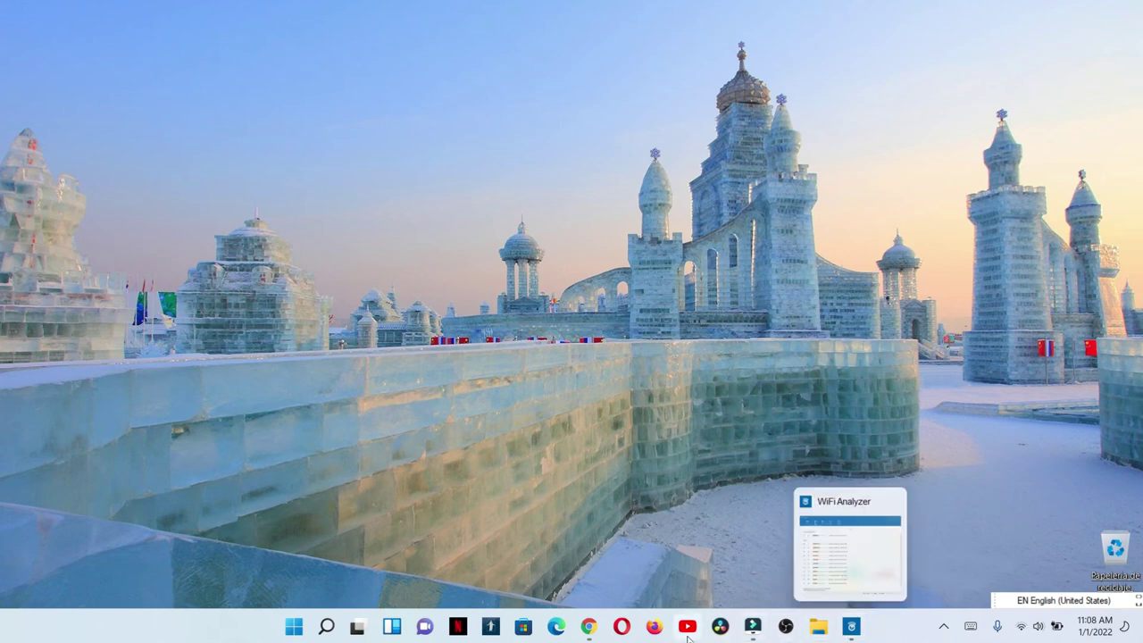
Step: Set the router's WLAN channel to Automática in Chrome, apply the change, and minimize the browser
left_click(588, 626)
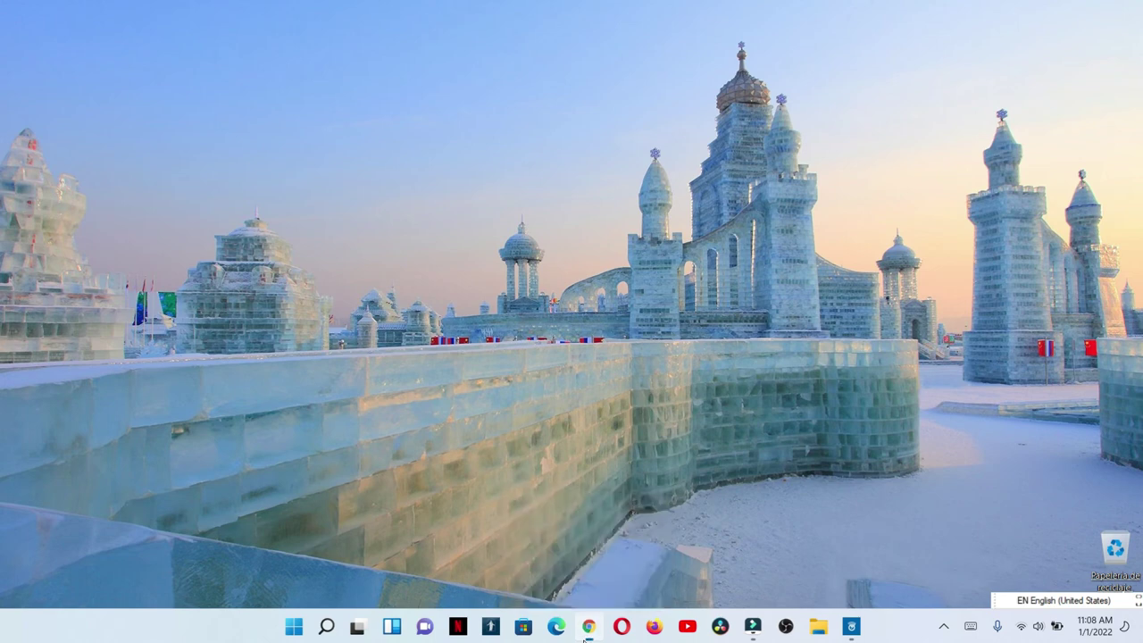
left_click(744, 231)
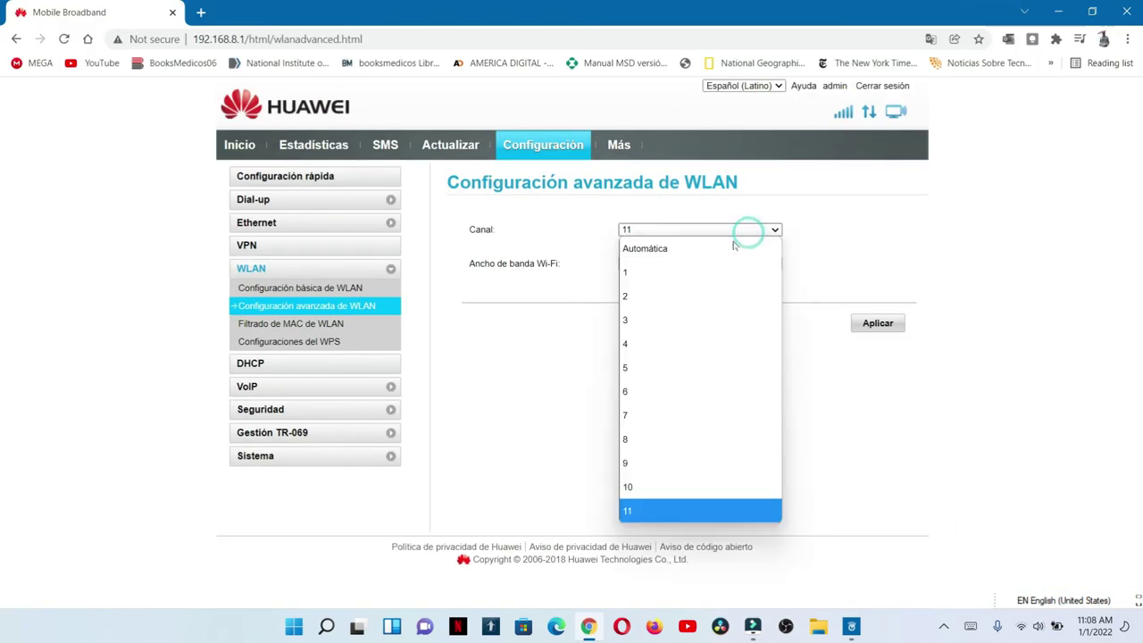
left_click(718, 250)
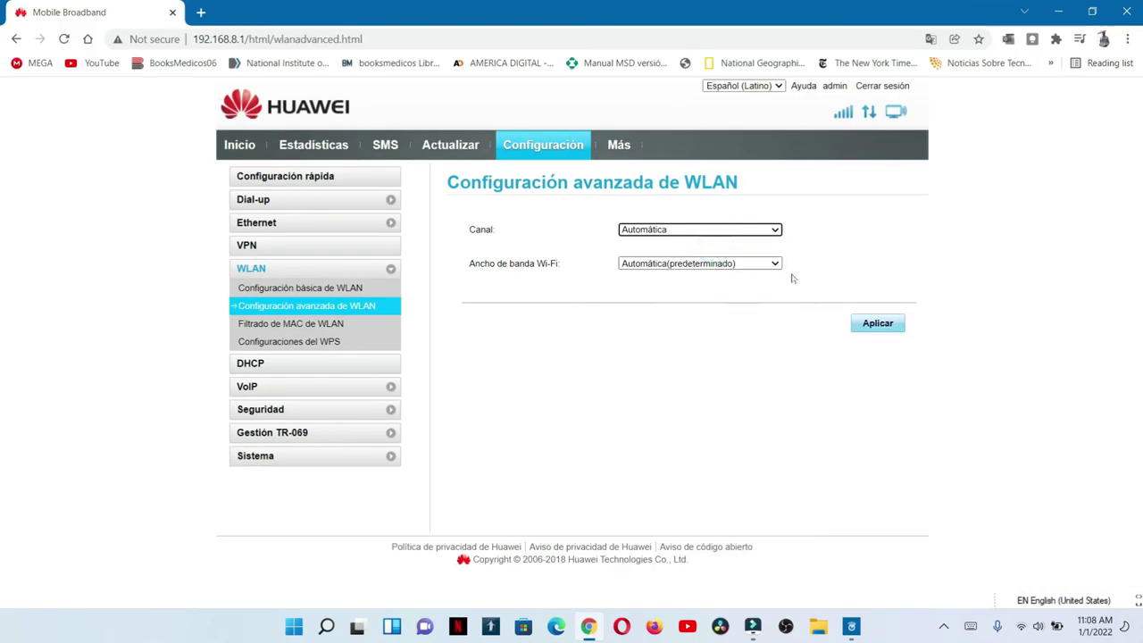
left_click(868, 323)
left_click(1051, 19)
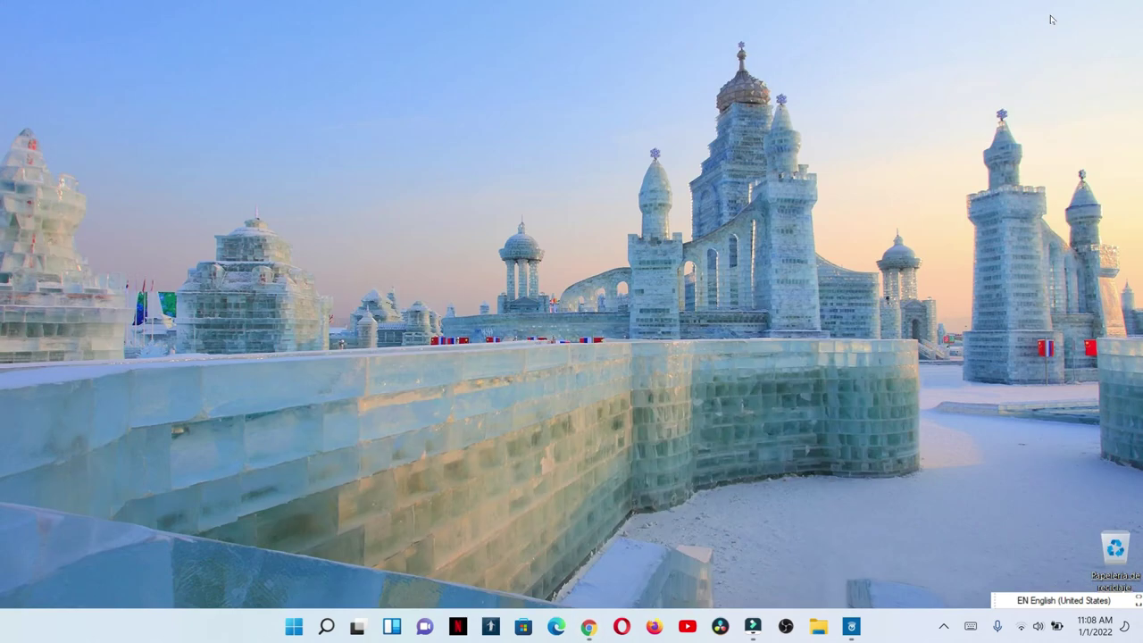
Step: Restore WiFi Analyzer, reposition its window slightly, and view the connected network's signal strength and channel details
left_click(858, 634)
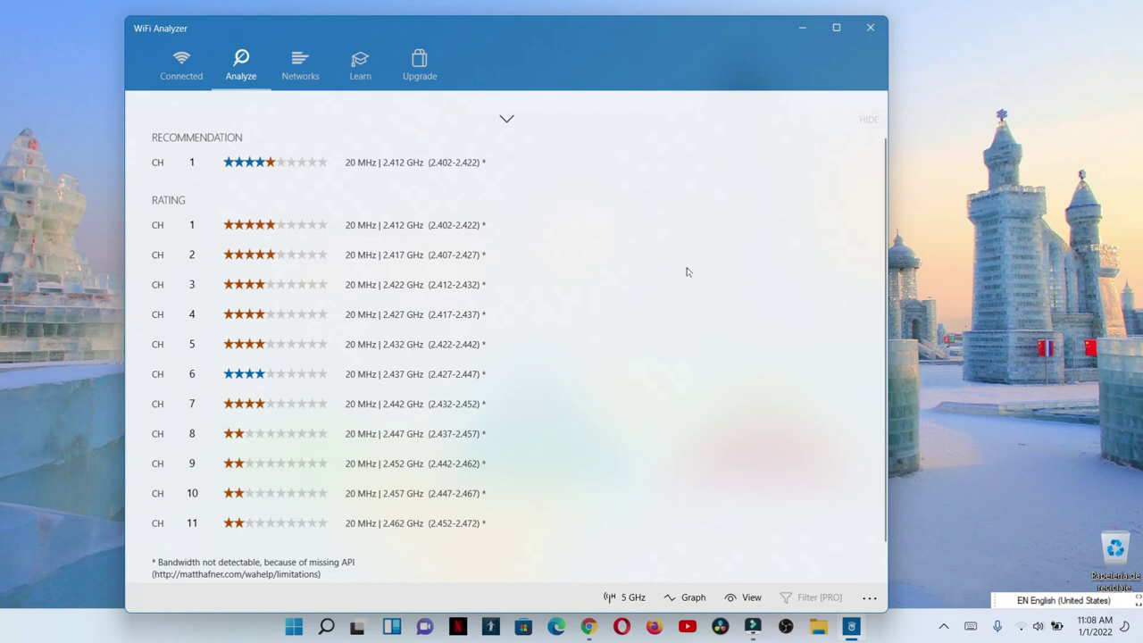
left_click(451, 30)
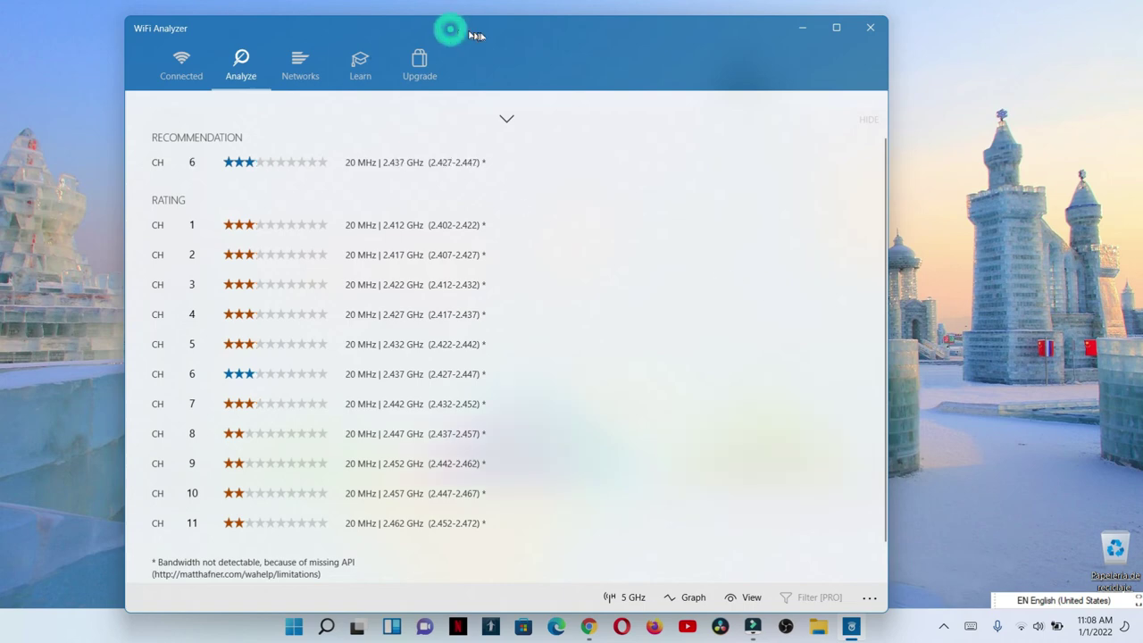
left_click_drag(476, 36, 481, 33)
left_click(211, 67)
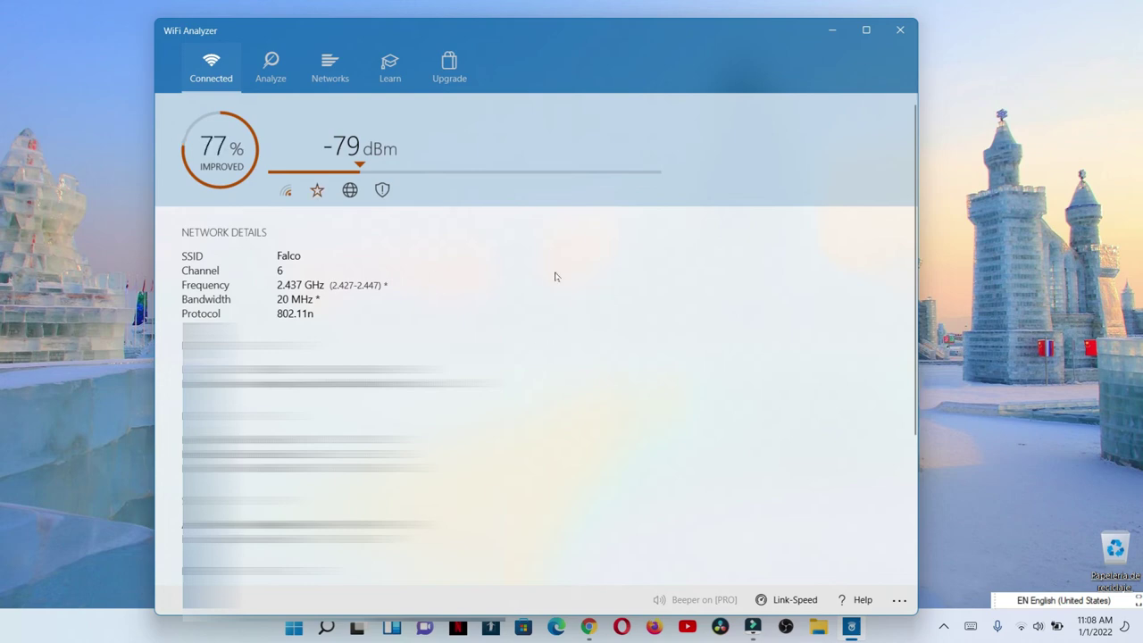
Step: Review the channel recommendation and ratings in WiFi Analyzer, then minimize it and return to the router's WLAN page in Chrome
left_click(279, 80)
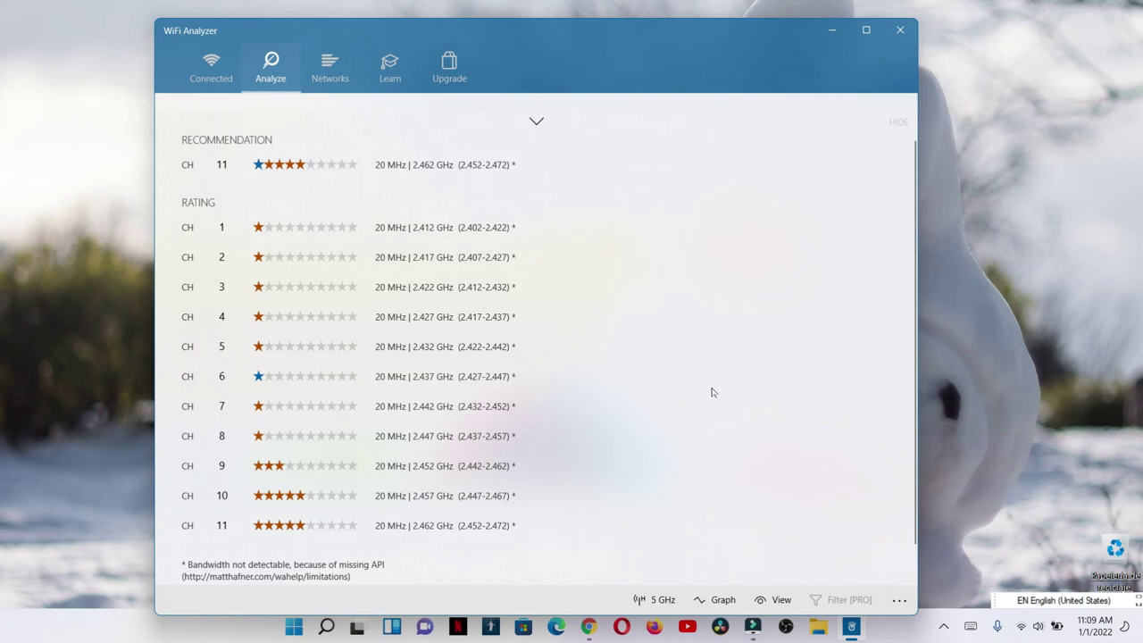
left_click(832, 29)
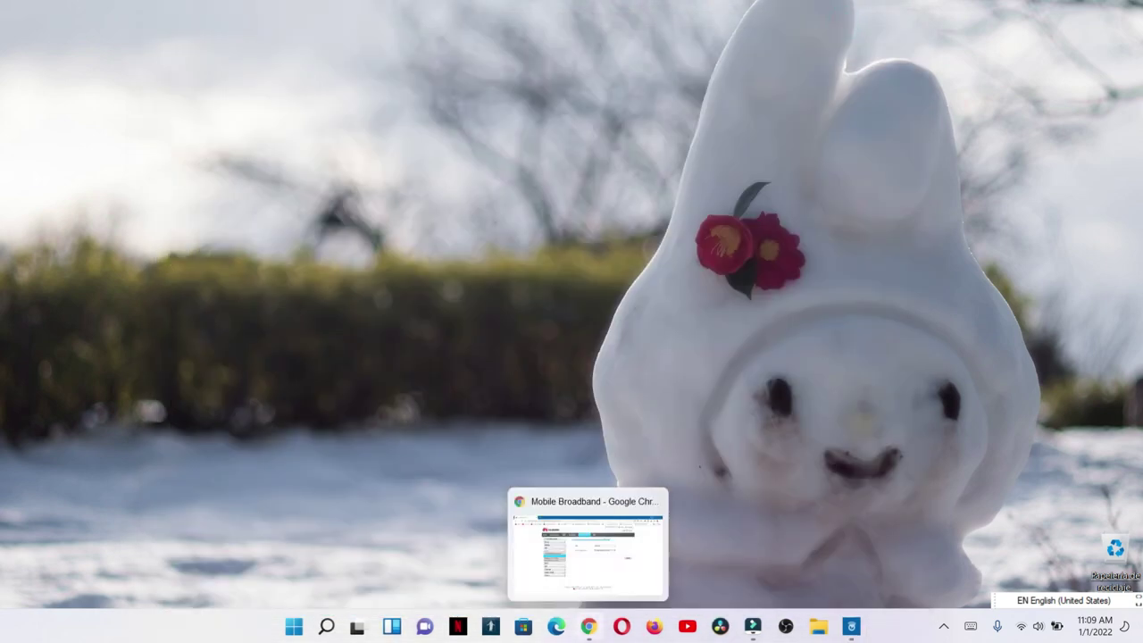
left_click(589, 626)
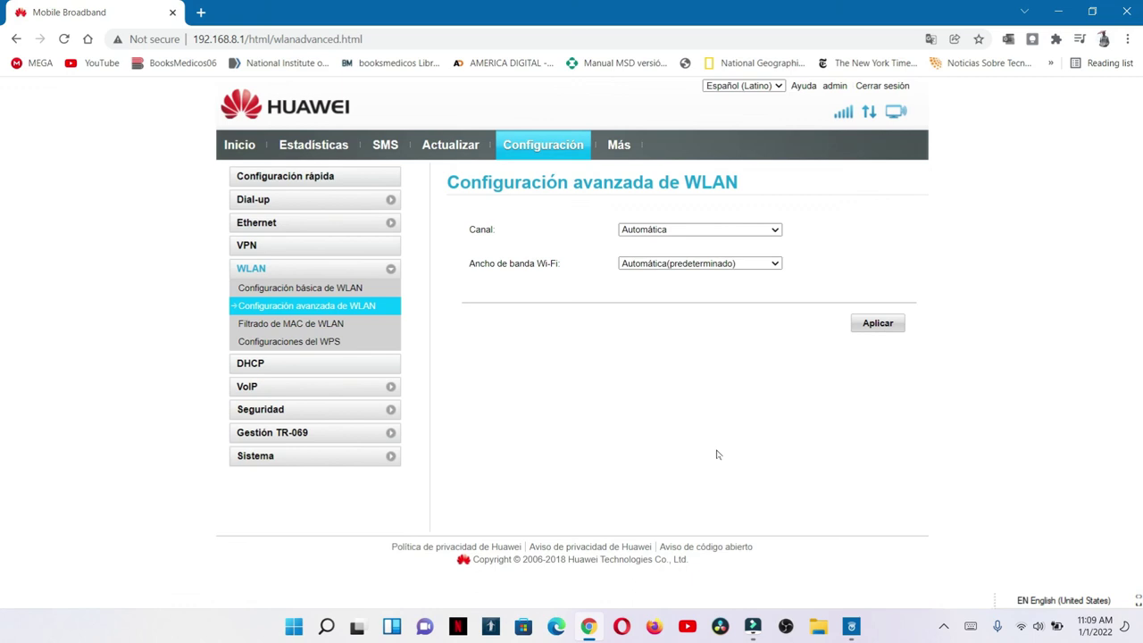